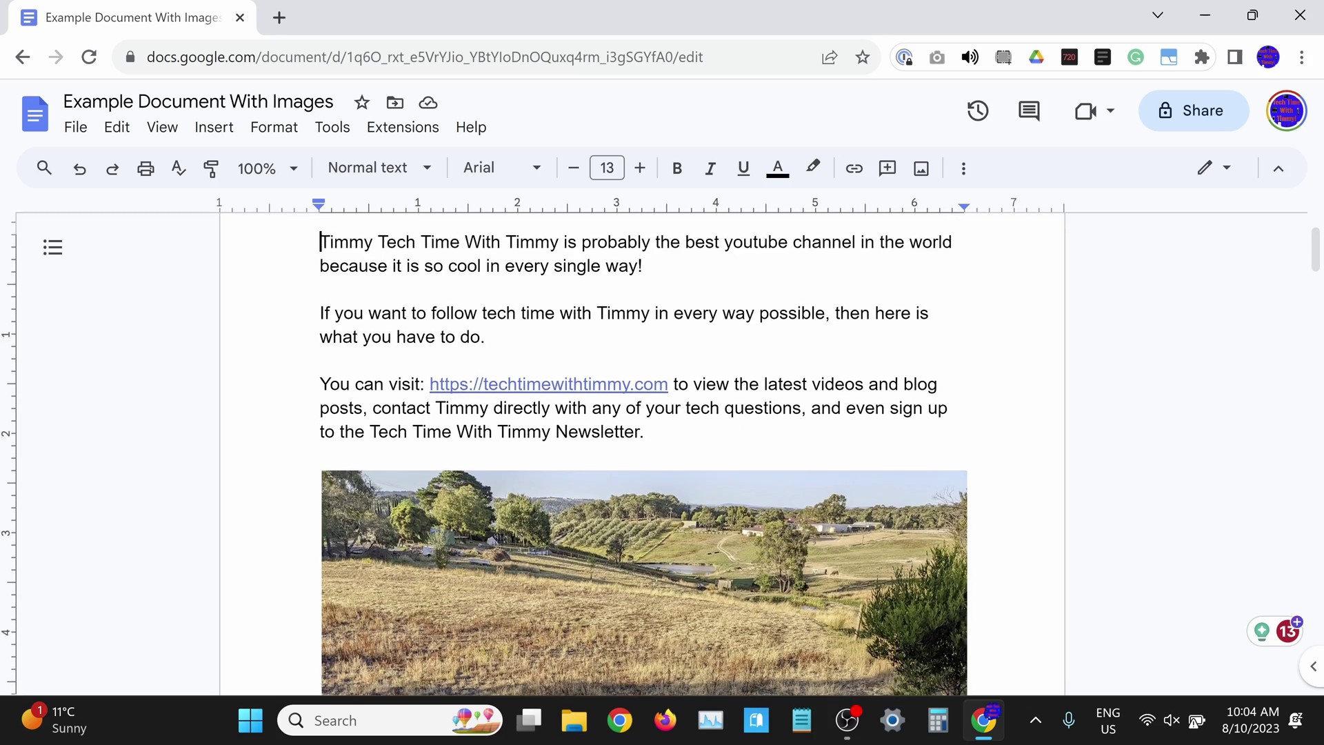
# Step: Scroll through the document to review its current paged layout
pyautogui.scroll(-3, 660, 454)
pyautogui.scroll(-5, 660, 454)
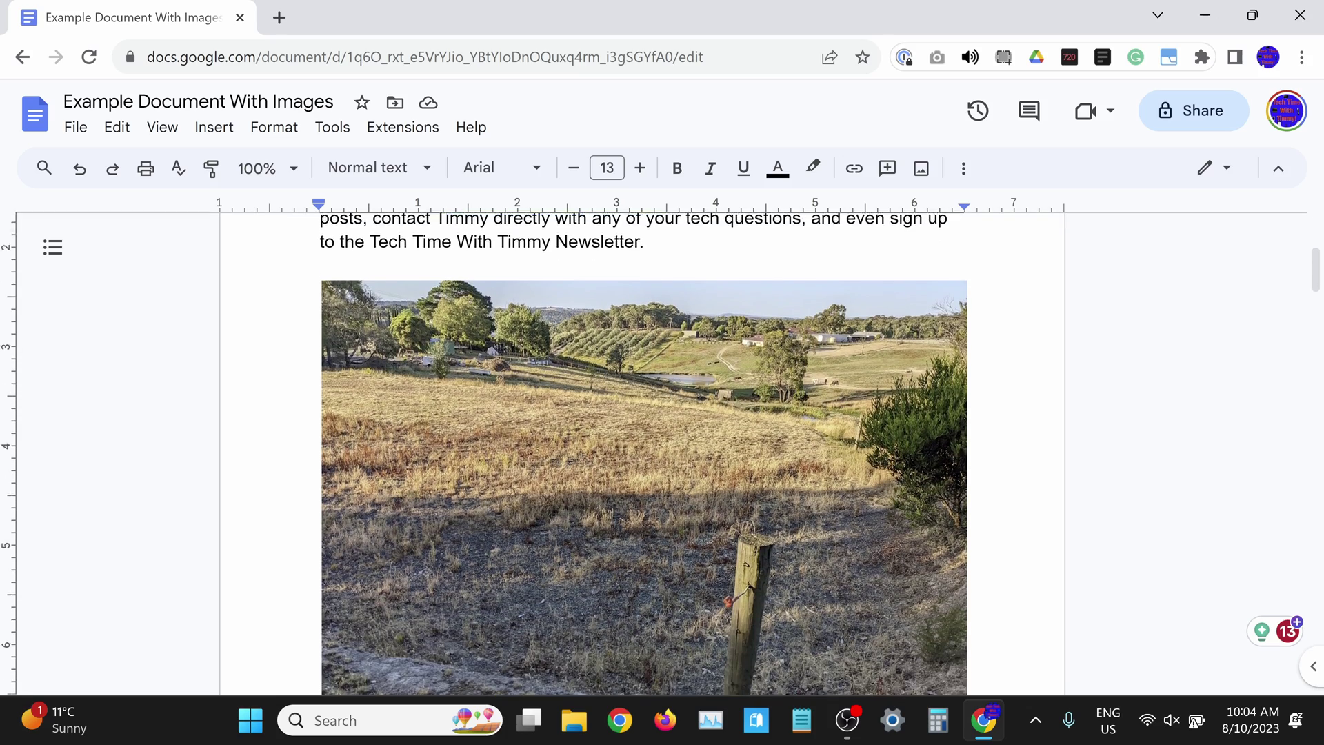
pyautogui.scroll(-5, 660, 453)
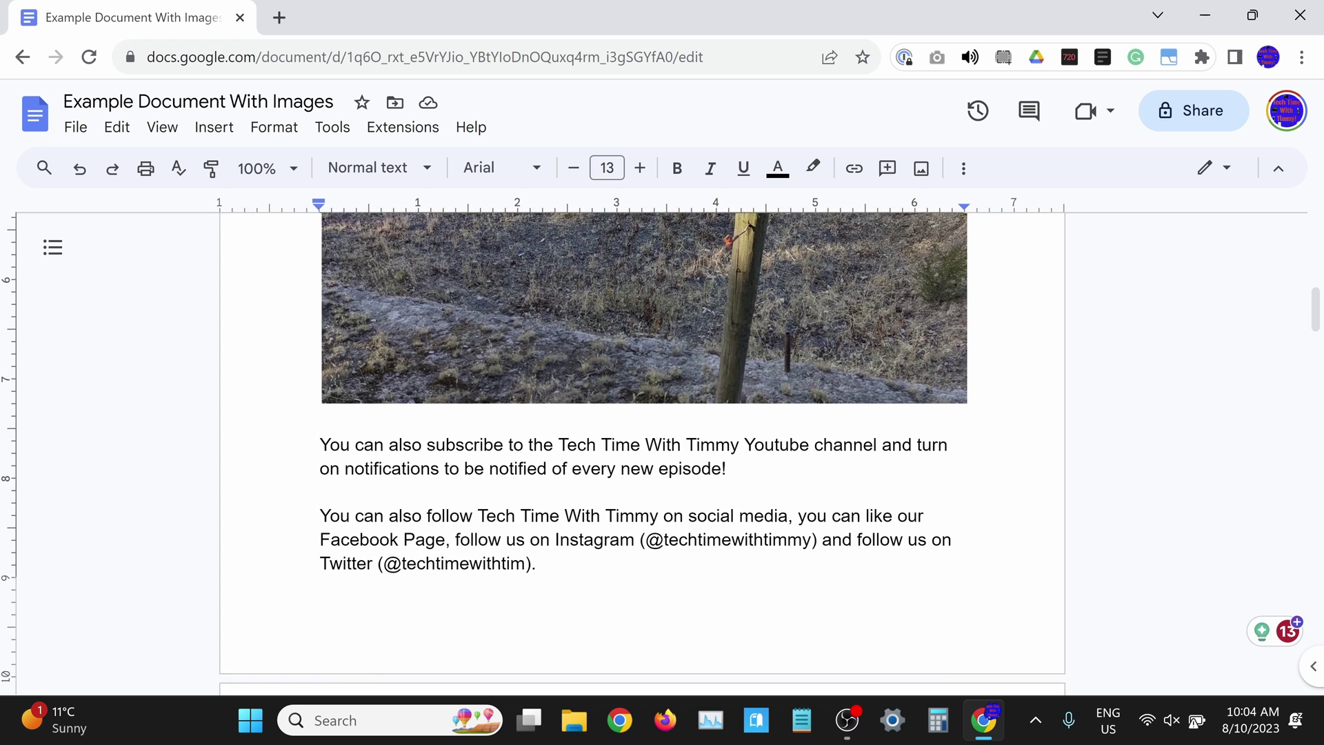
pyautogui.scroll(-5, 660, 454)
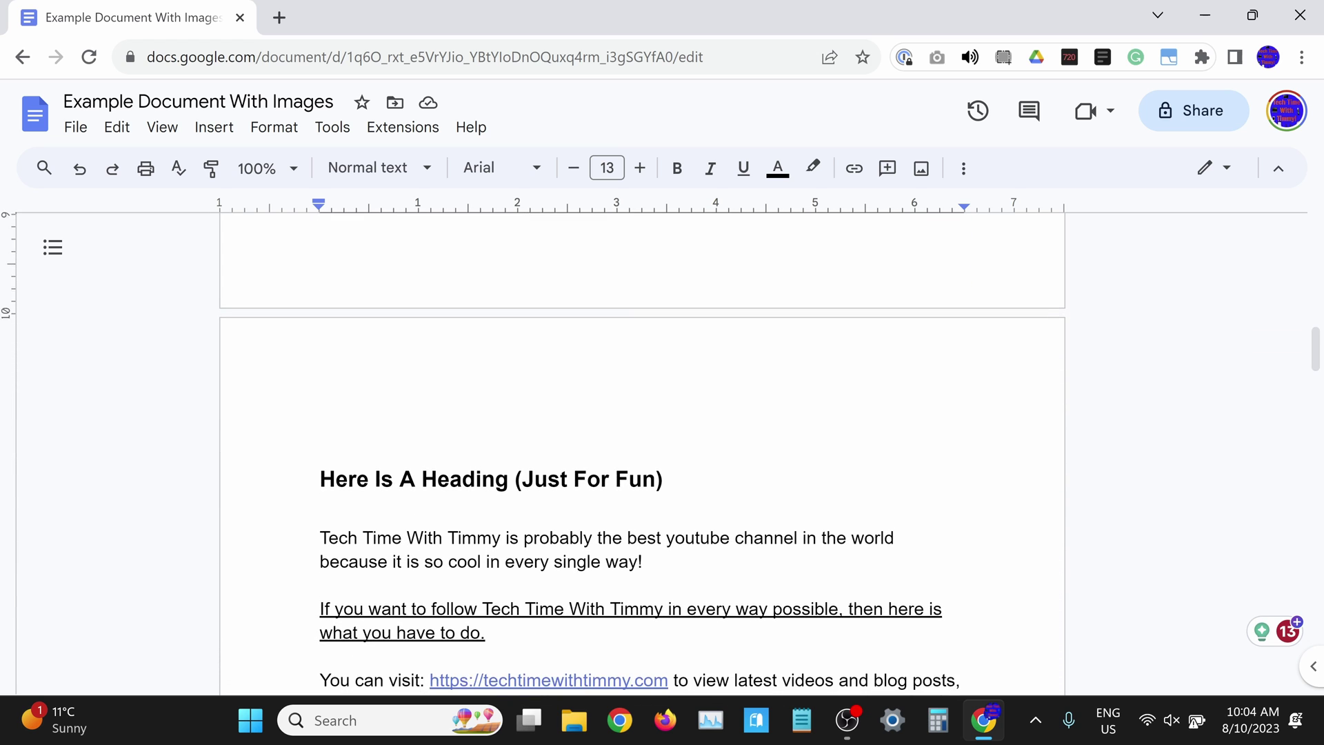
pyautogui.scroll(-5, 660, 454)
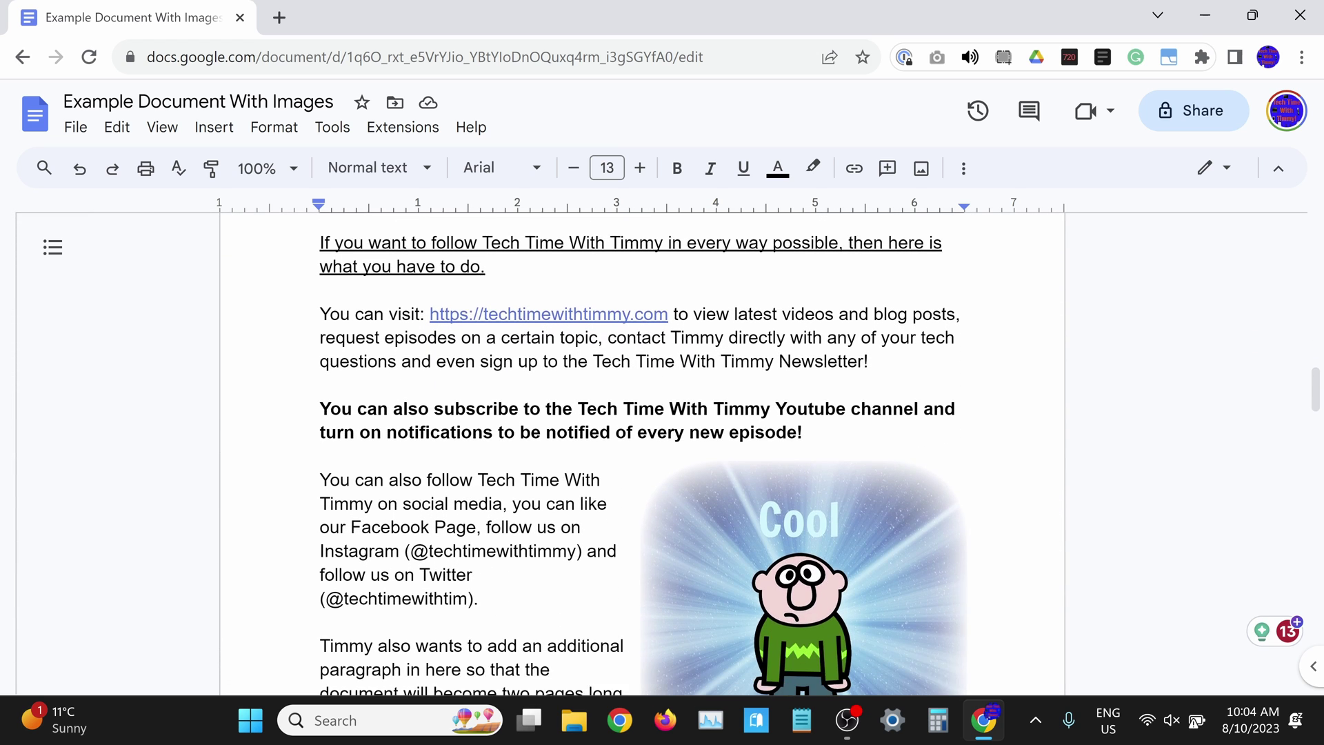
pyautogui.scroll(-5, 660, 455)
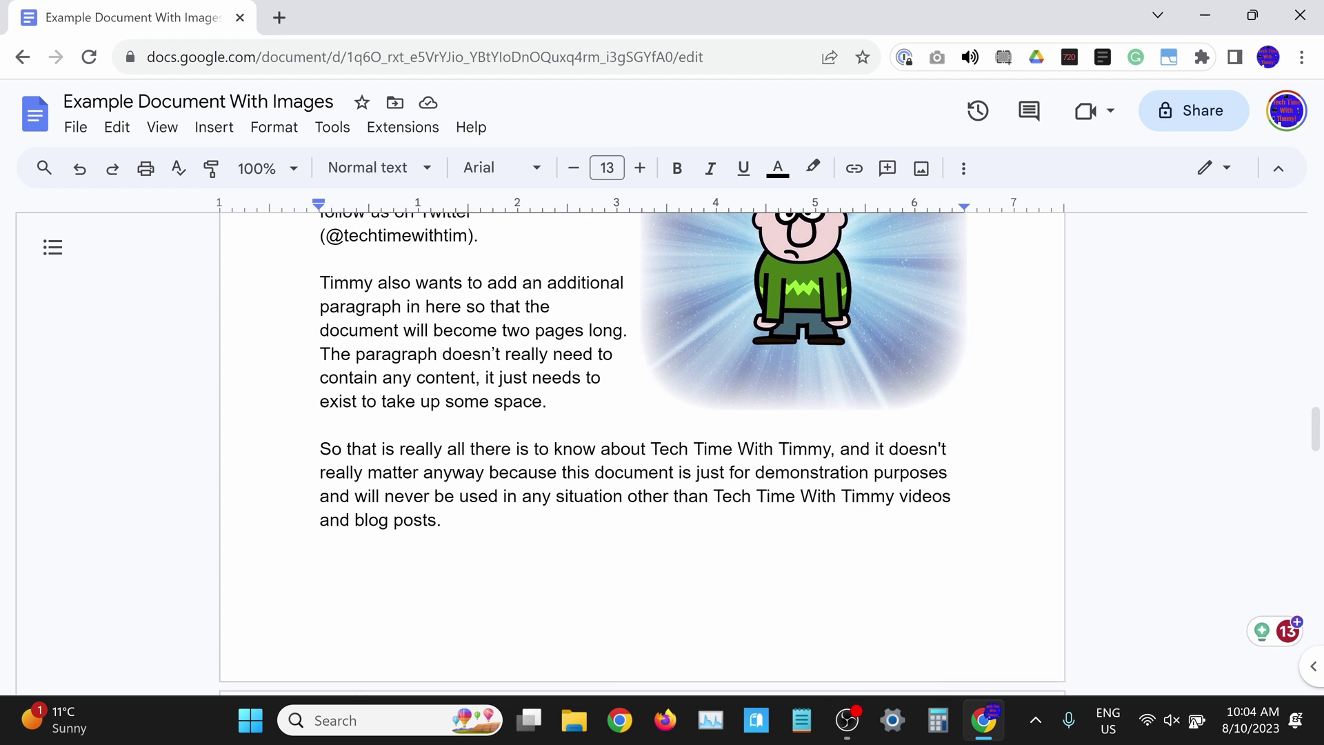
pyautogui.scroll(-5, 660, 455)
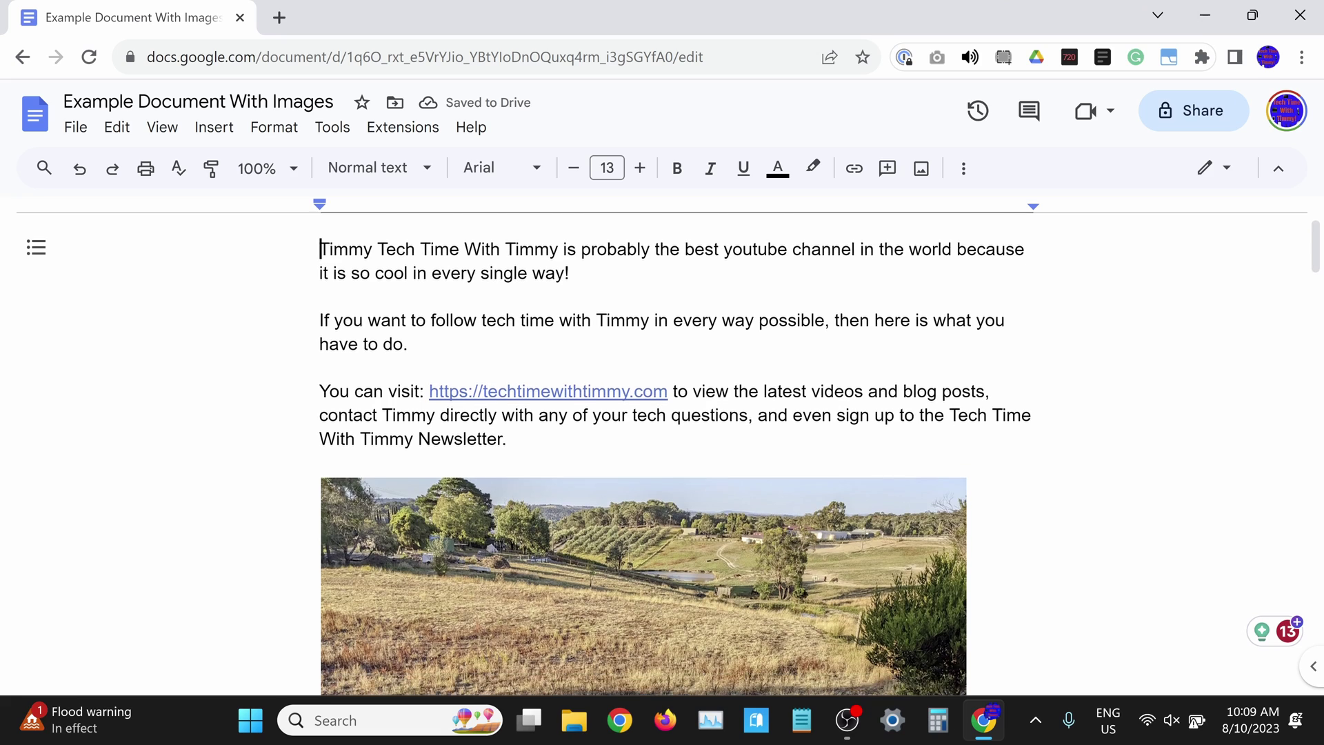
pyautogui.scroll(-3, 819, 453)
pyautogui.scroll(-4, 819, 453)
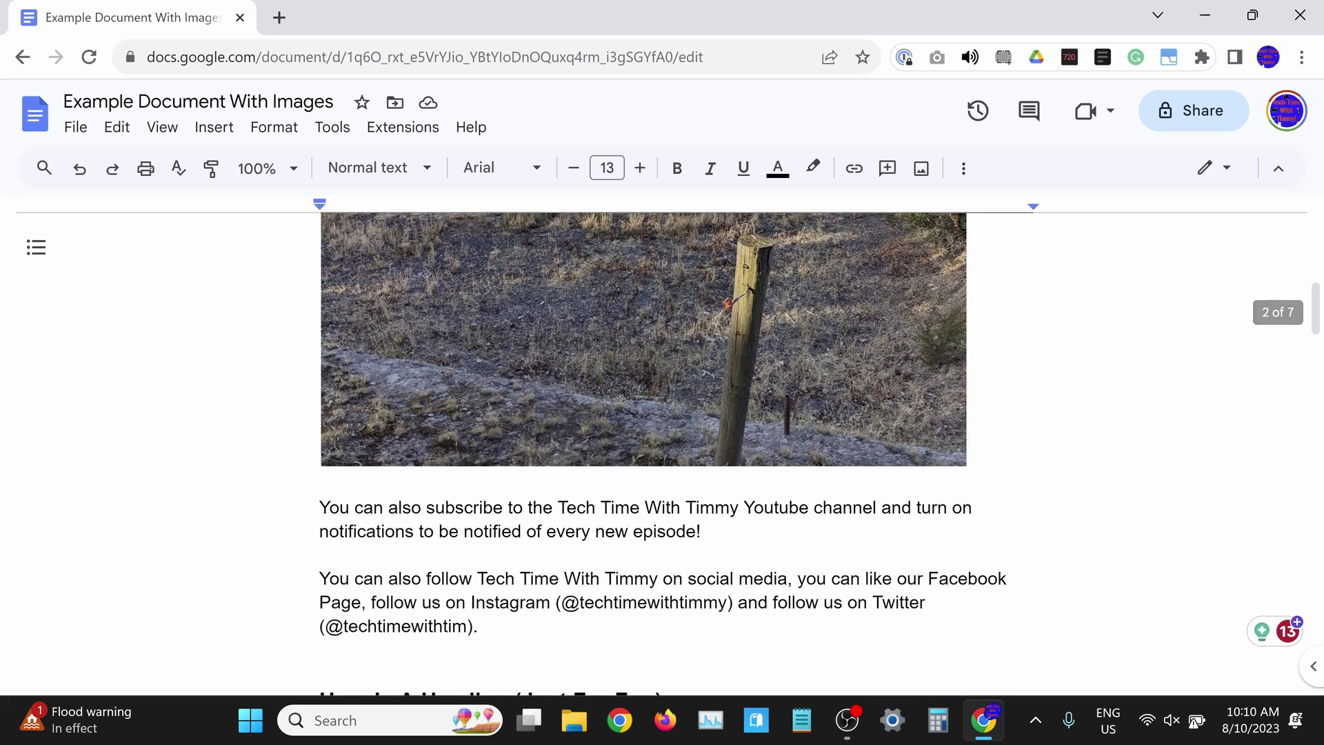
pyautogui.scroll(-4, 820, 453)
pyautogui.scroll(-4, 820, 453)
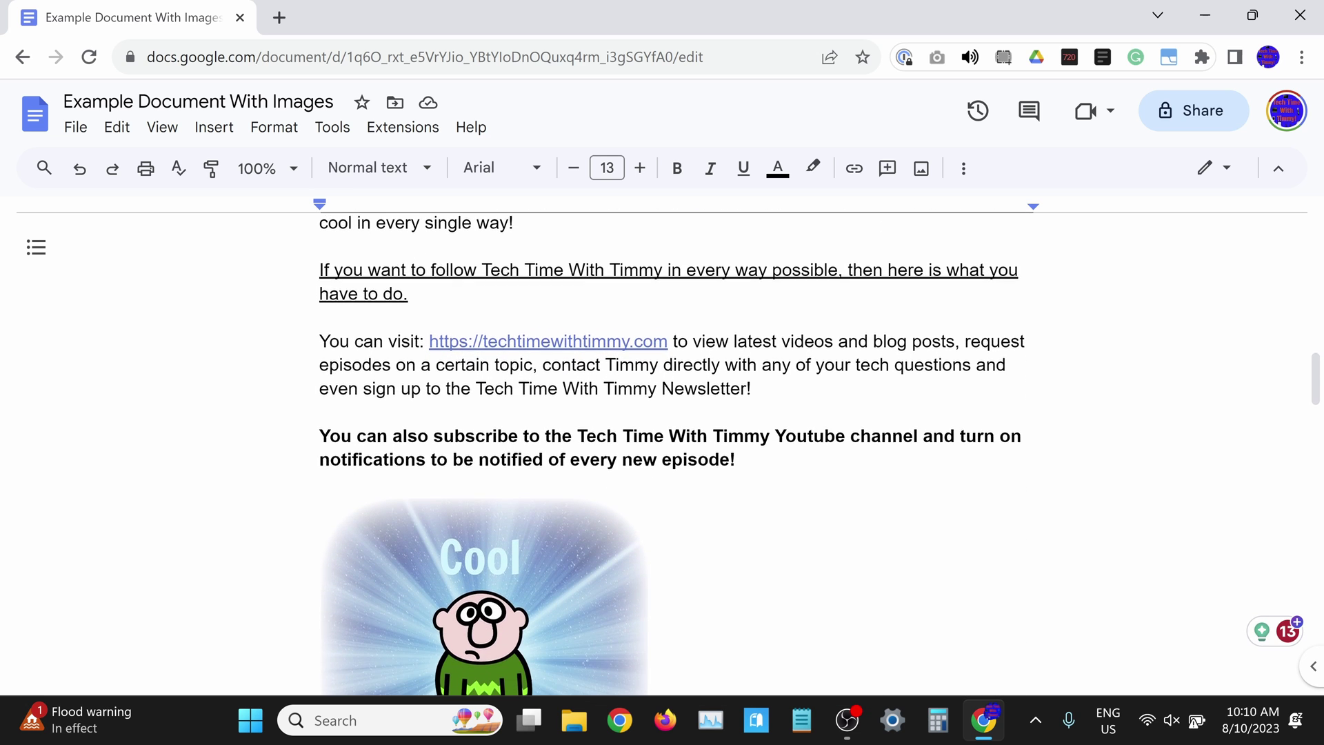
pyautogui.scroll(-4, 819, 453)
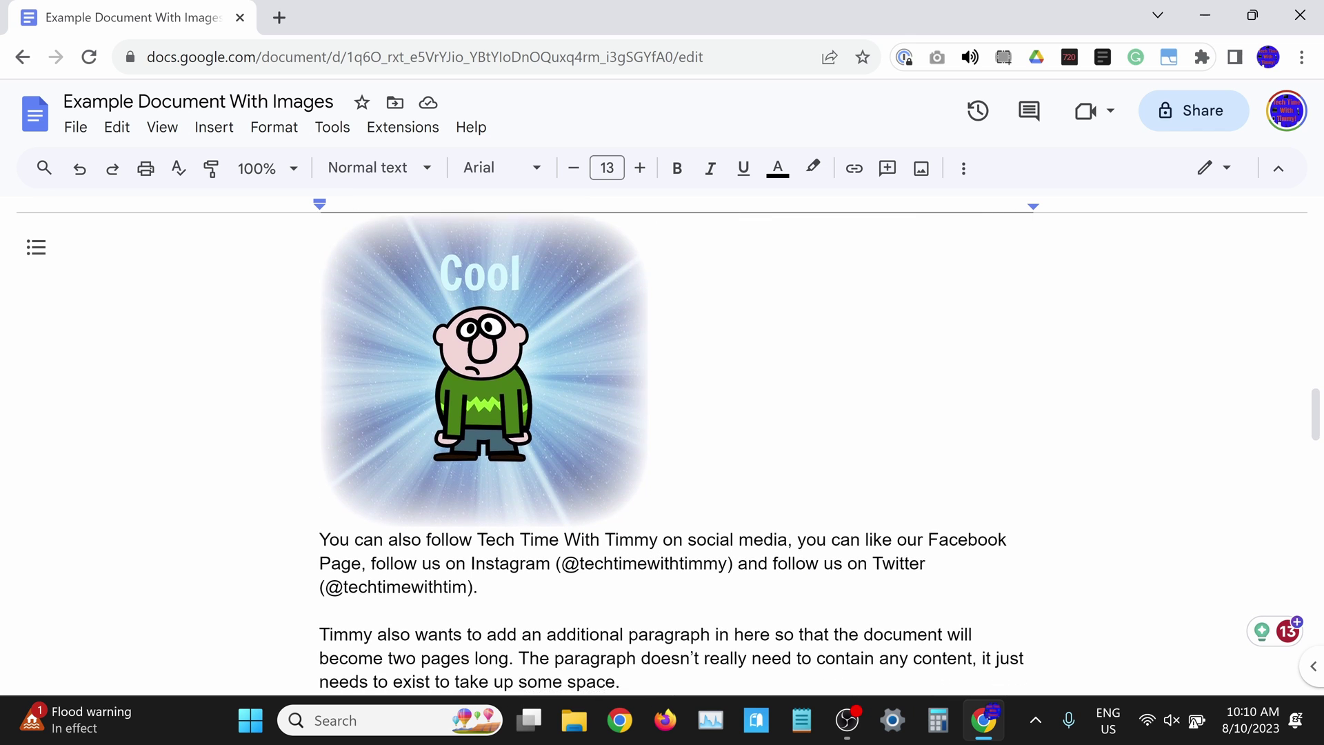
pyautogui.scroll(-4, 819, 453)
pyautogui.scroll(-2, 819, 453)
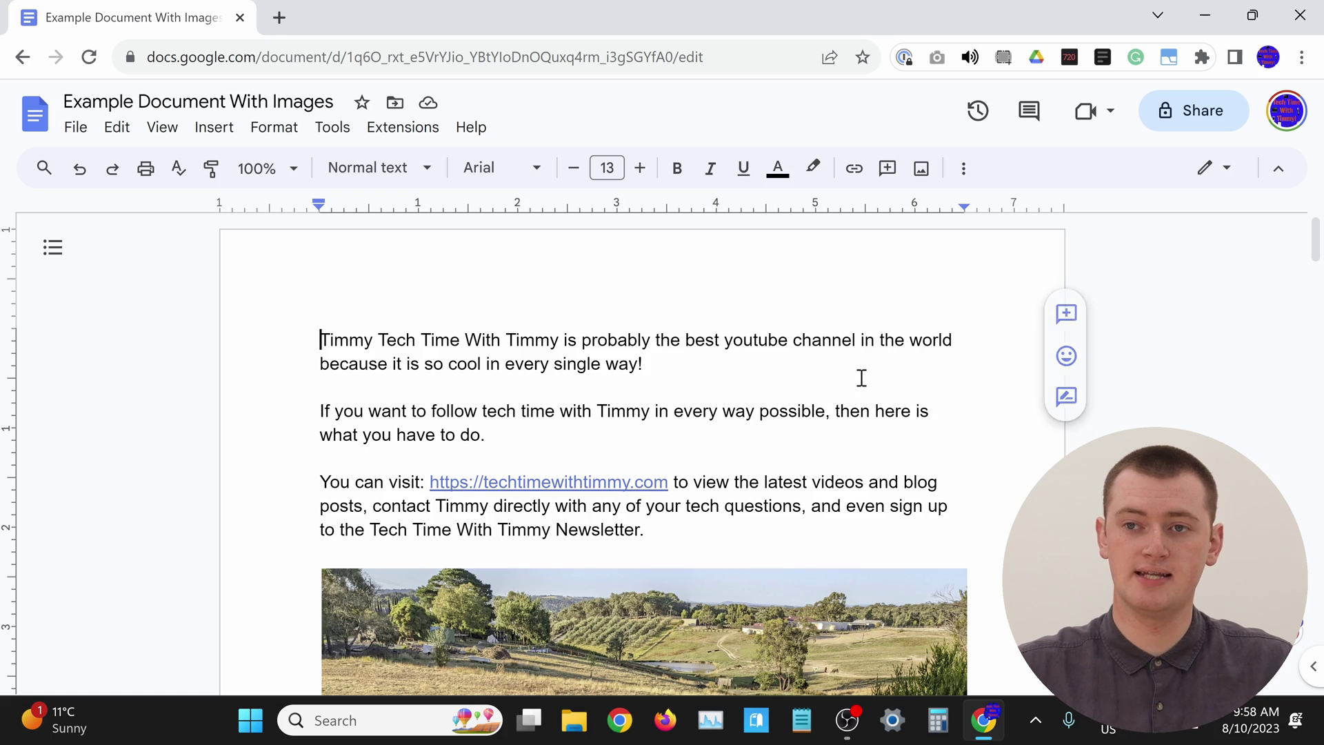
pyautogui.scroll(-10, 861, 378)
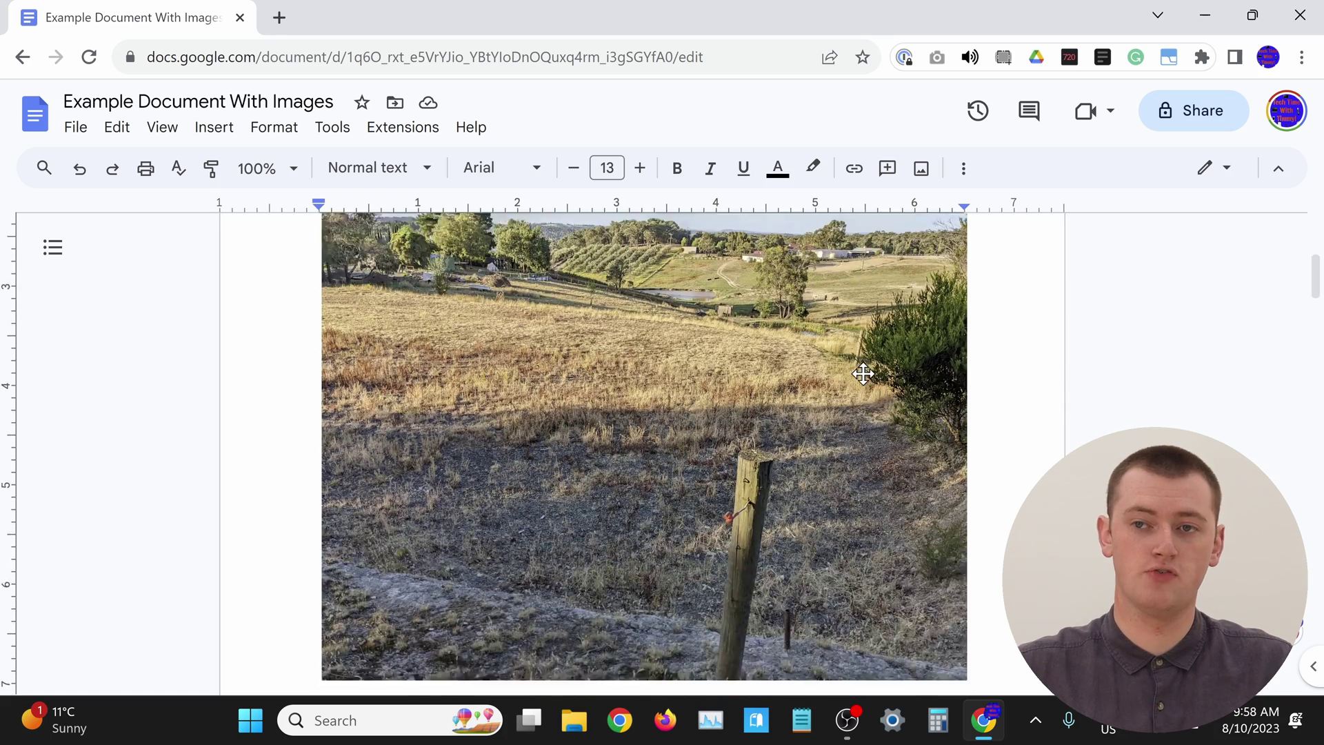
pyautogui.scroll(10, 865, 373)
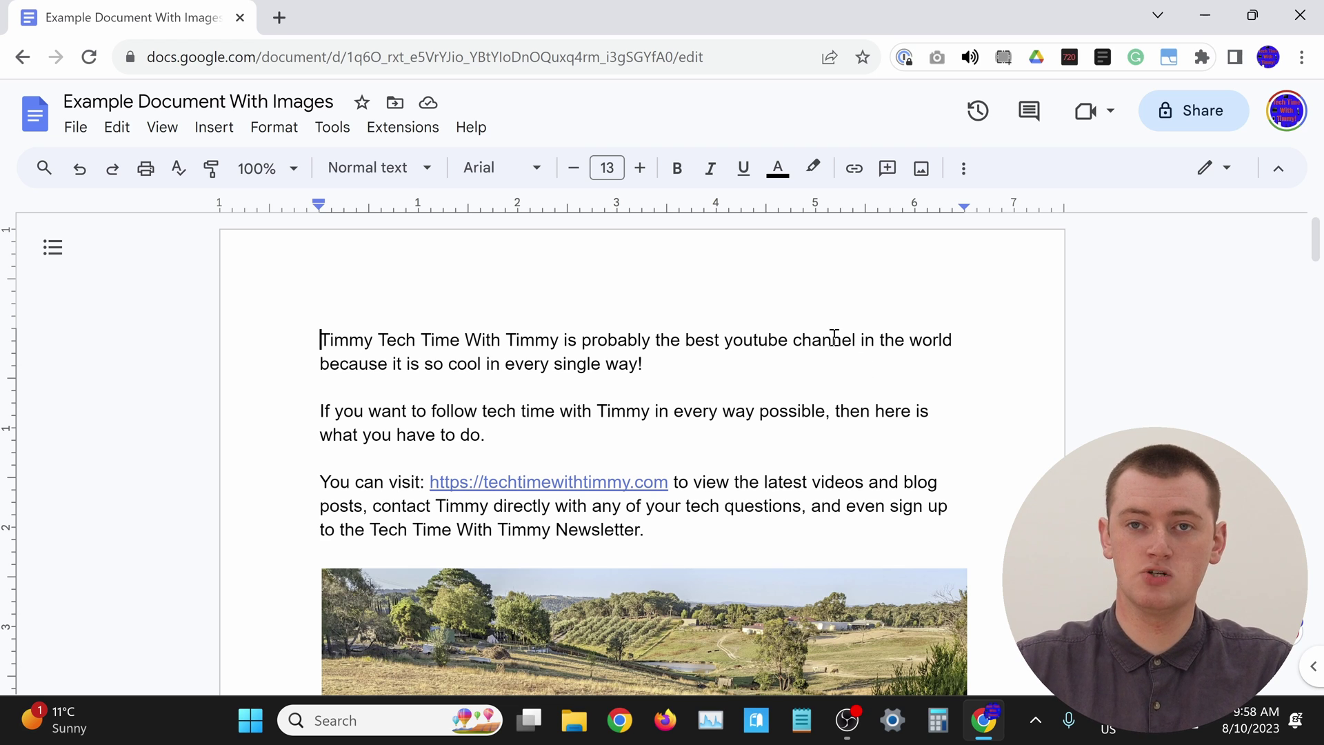
# Step: Open Page setup from the File menu, showing portrait Letter pages with 1-inch margins
pyautogui.click(76, 127)
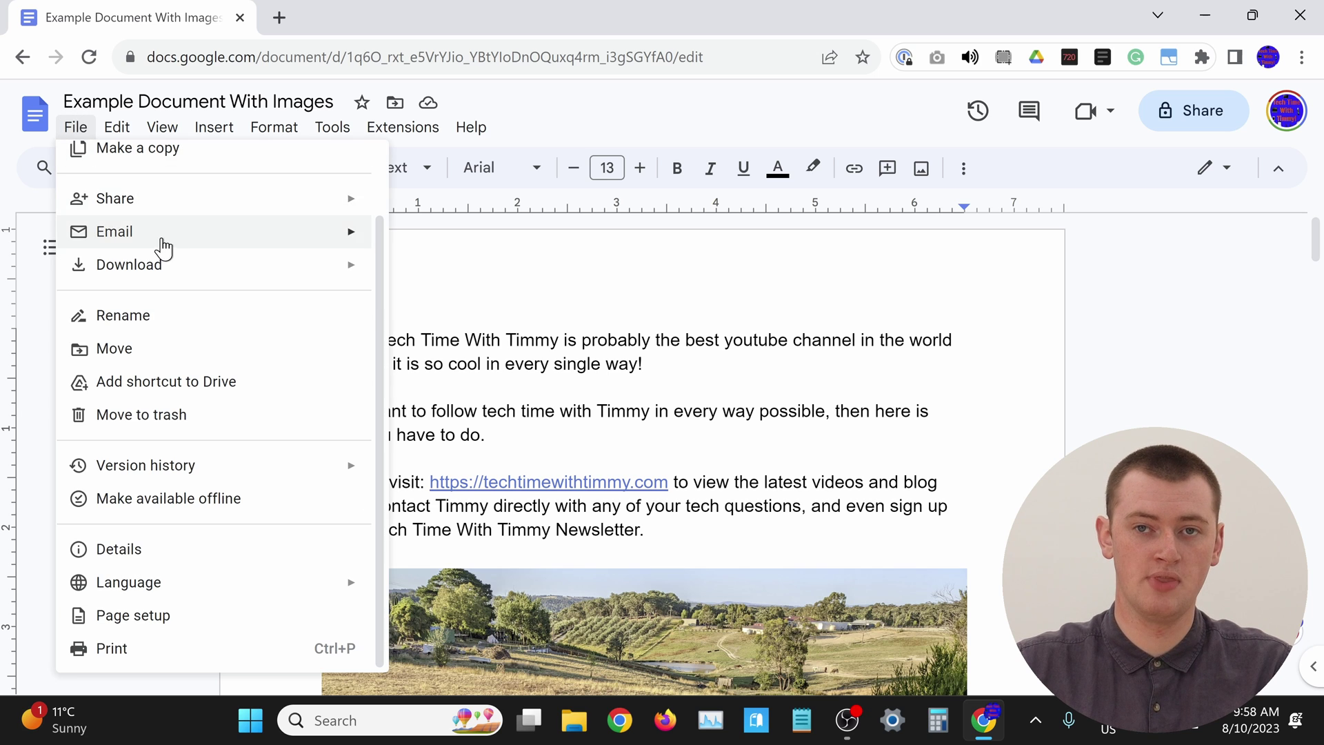
pyautogui.scroll(2, 162, 245)
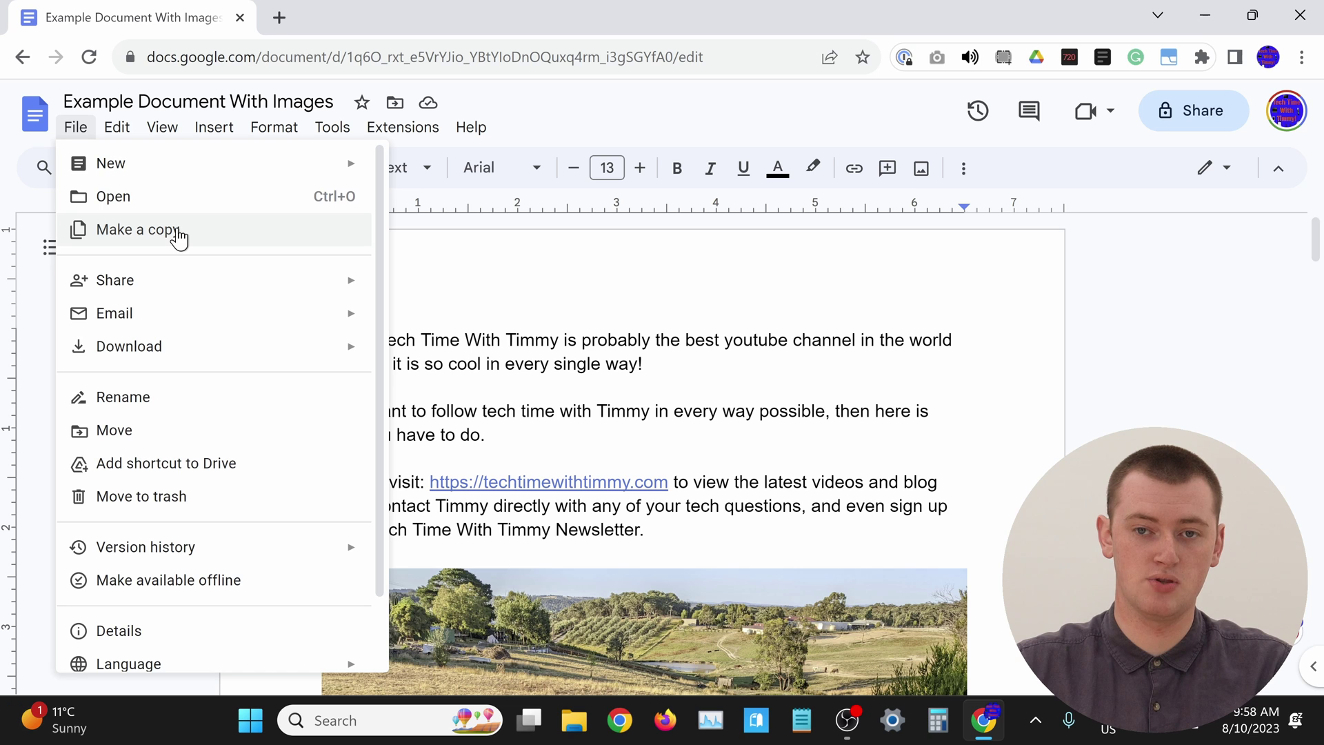
pyautogui.scroll(-2, 177, 238)
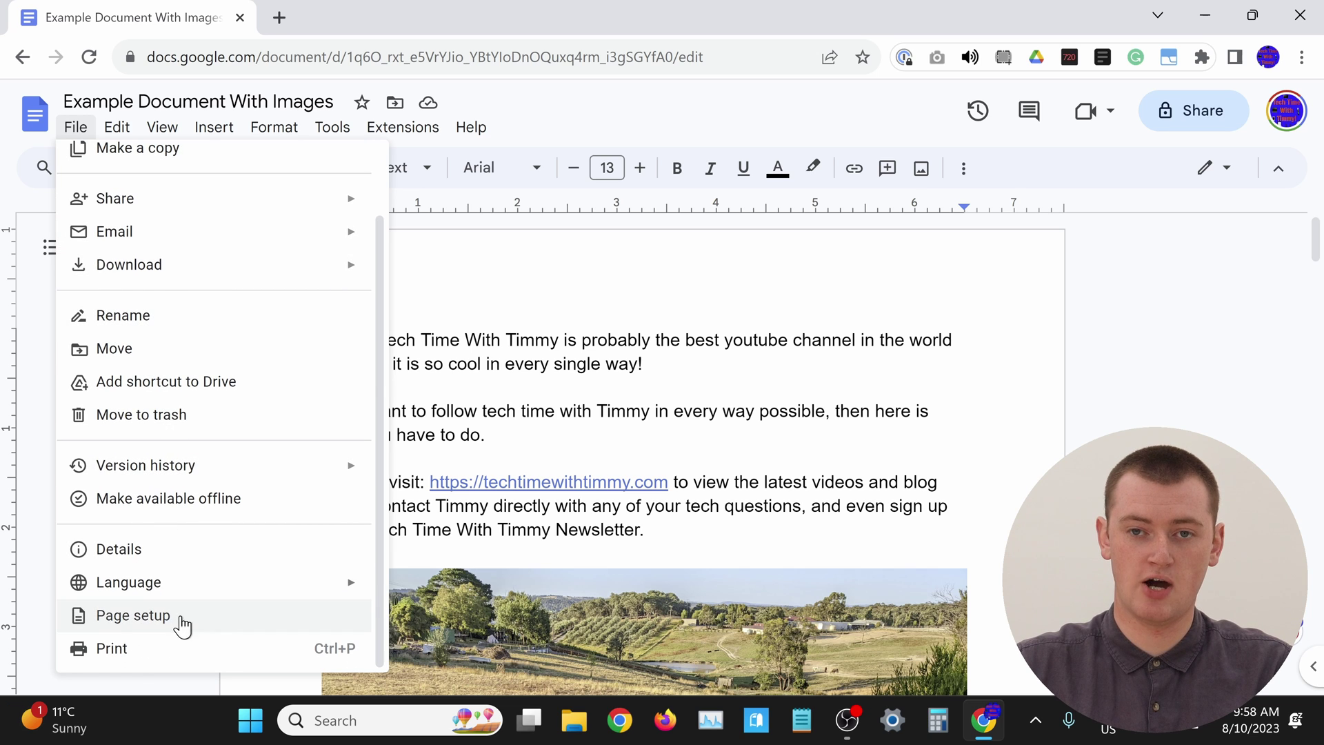
pyautogui.click(158, 614)
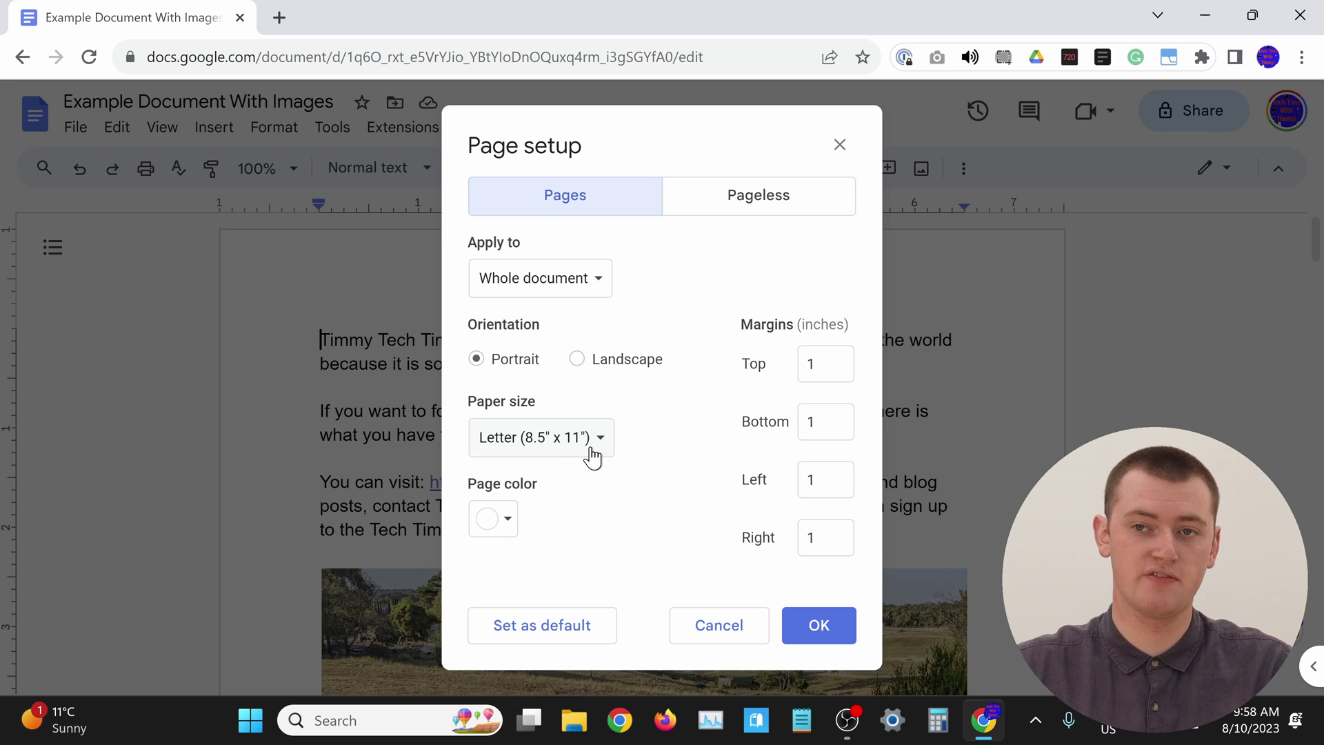
# Step: Switch the page setup format to Pageless and review its white background color option
pyautogui.click(772, 201)
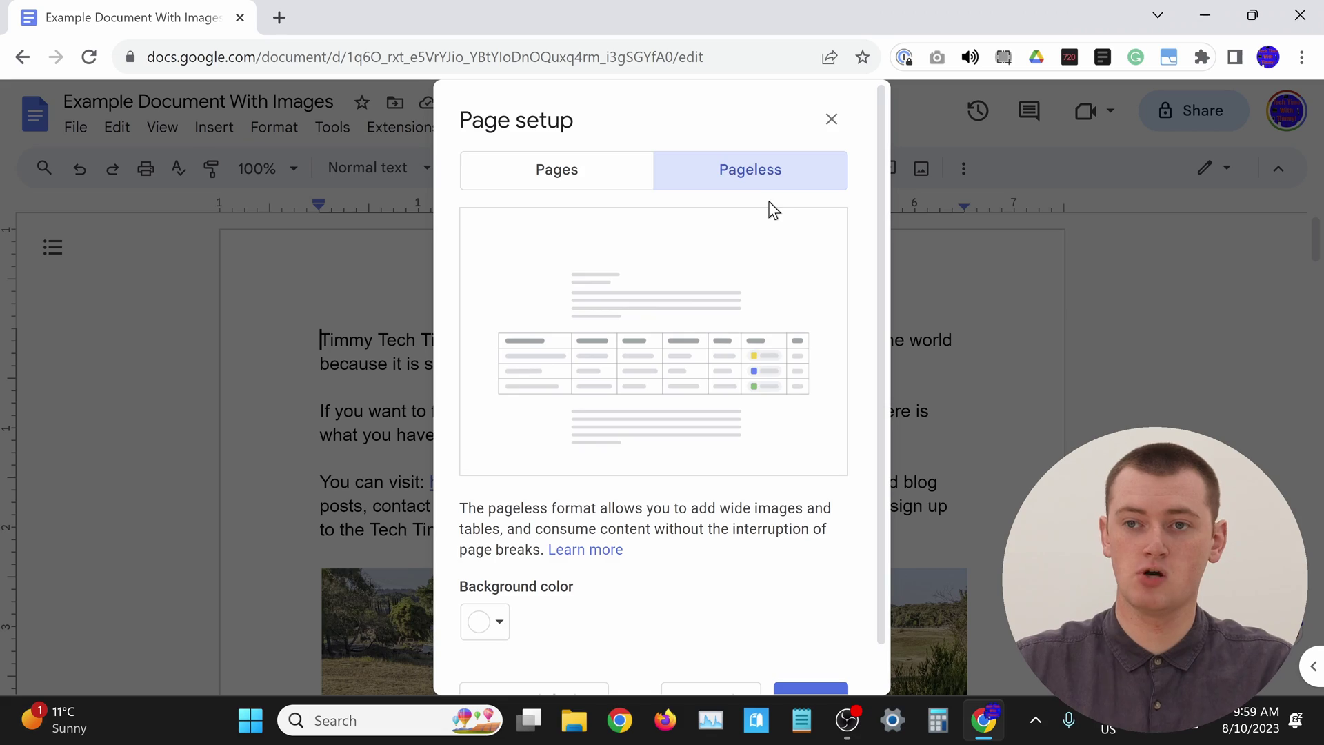
pyautogui.scroll(-1, 771, 331)
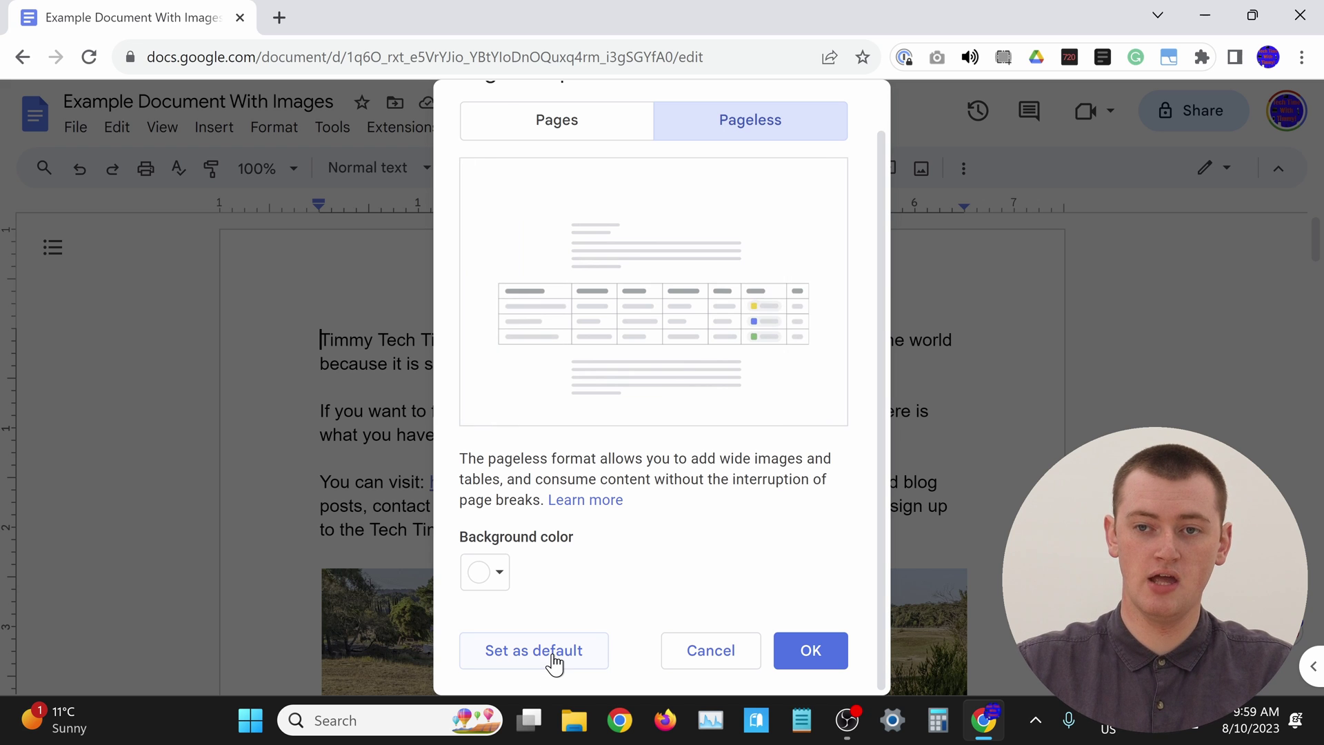
pyautogui.scroll(1, 552, 655)
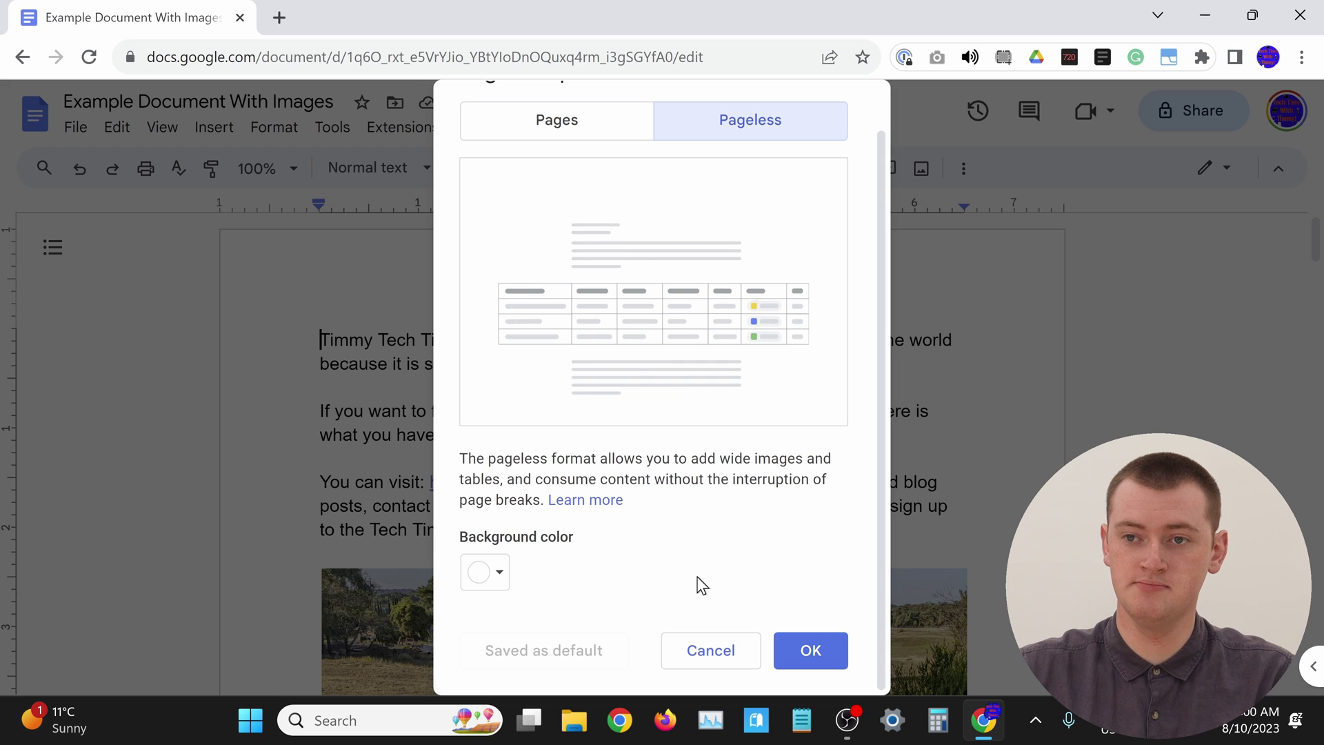
# Step: Apply the Pageless format to 'Example Document With Images'
pyautogui.click(811, 651)
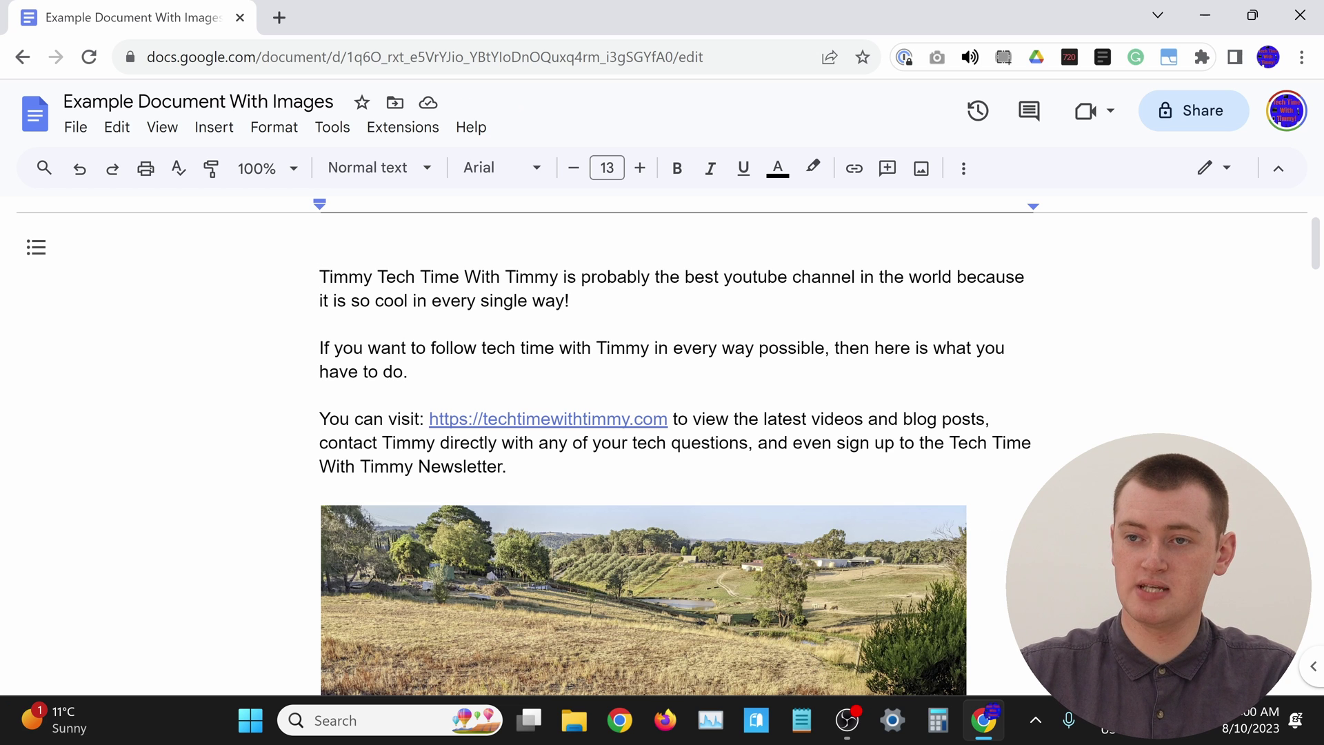
pyautogui.scroll(-20, 662, 448)
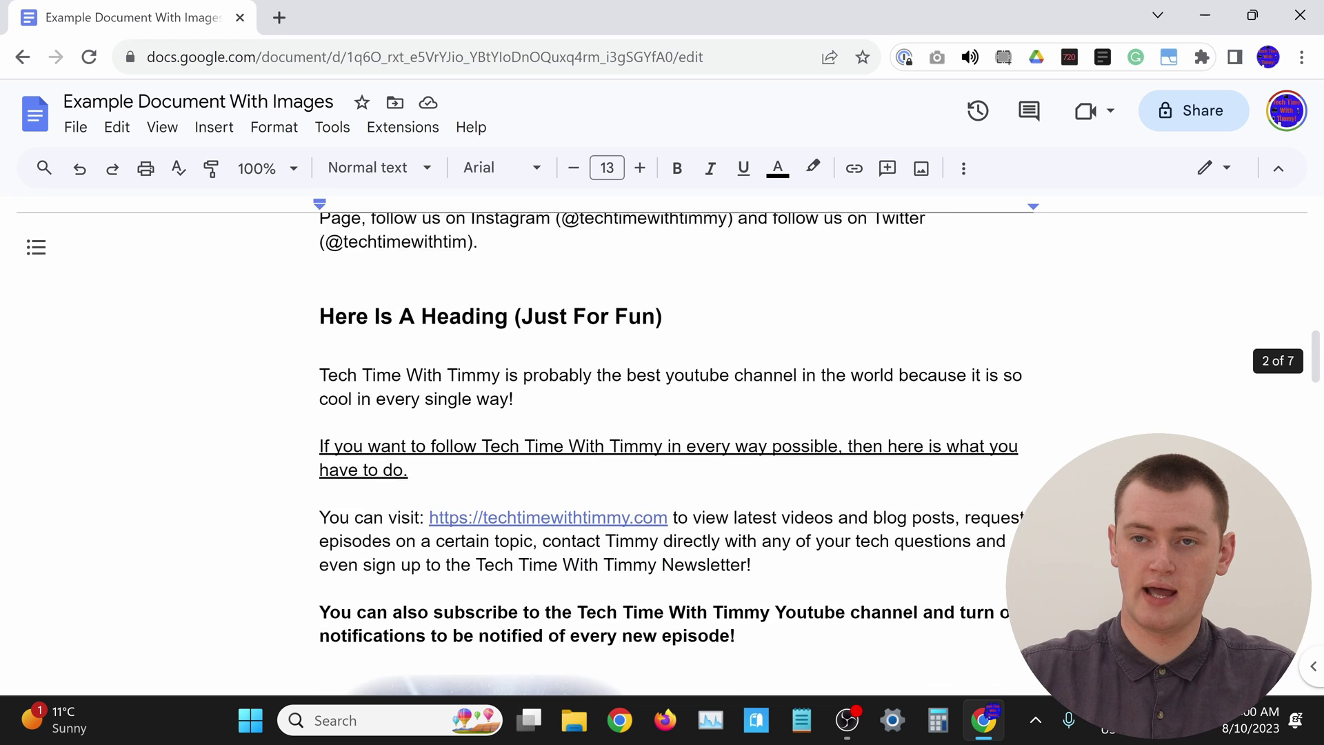
pyautogui.scroll(-15, 662, 449)
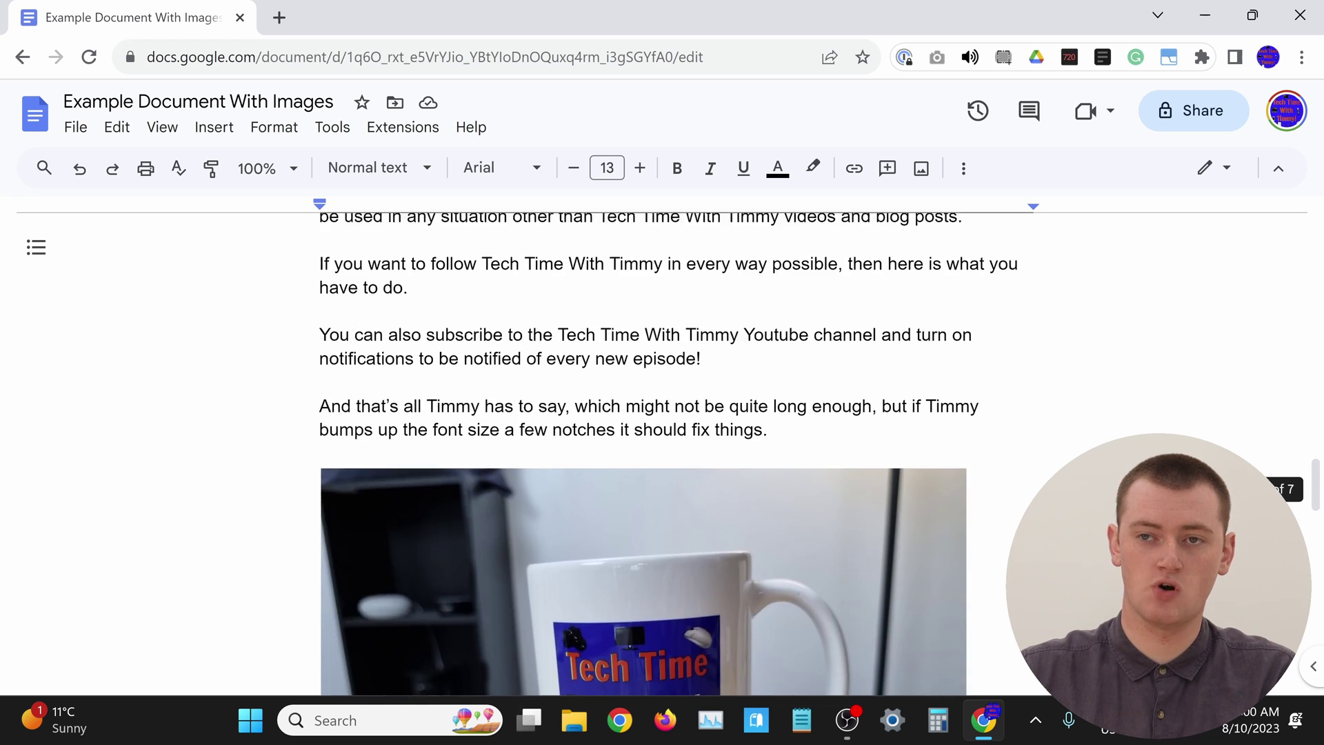
pyautogui.scroll(-15, 662, 448)
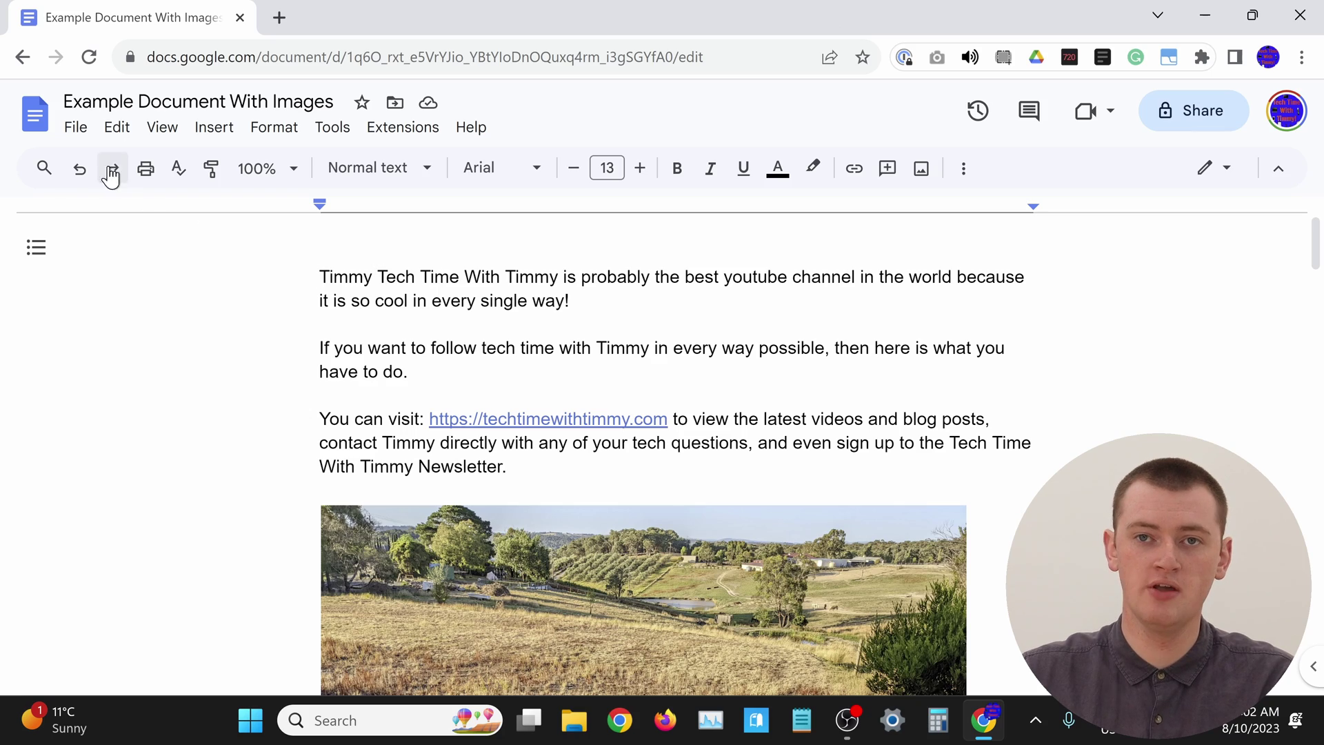
# Step: Reopen Page setup, choose Pages format with portrait Letter and 1-inch margins, and apply it
pyautogui.click(76, 128)
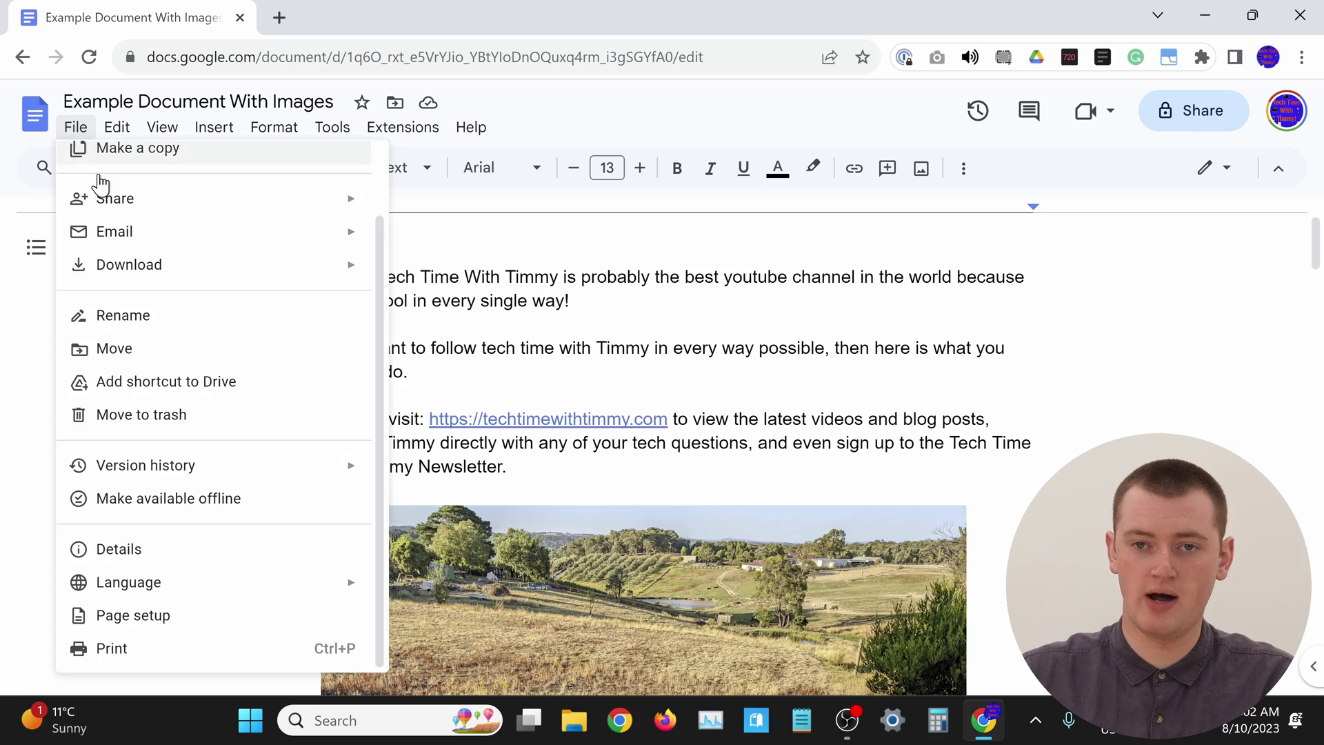
pyautogui.click(146, 614)
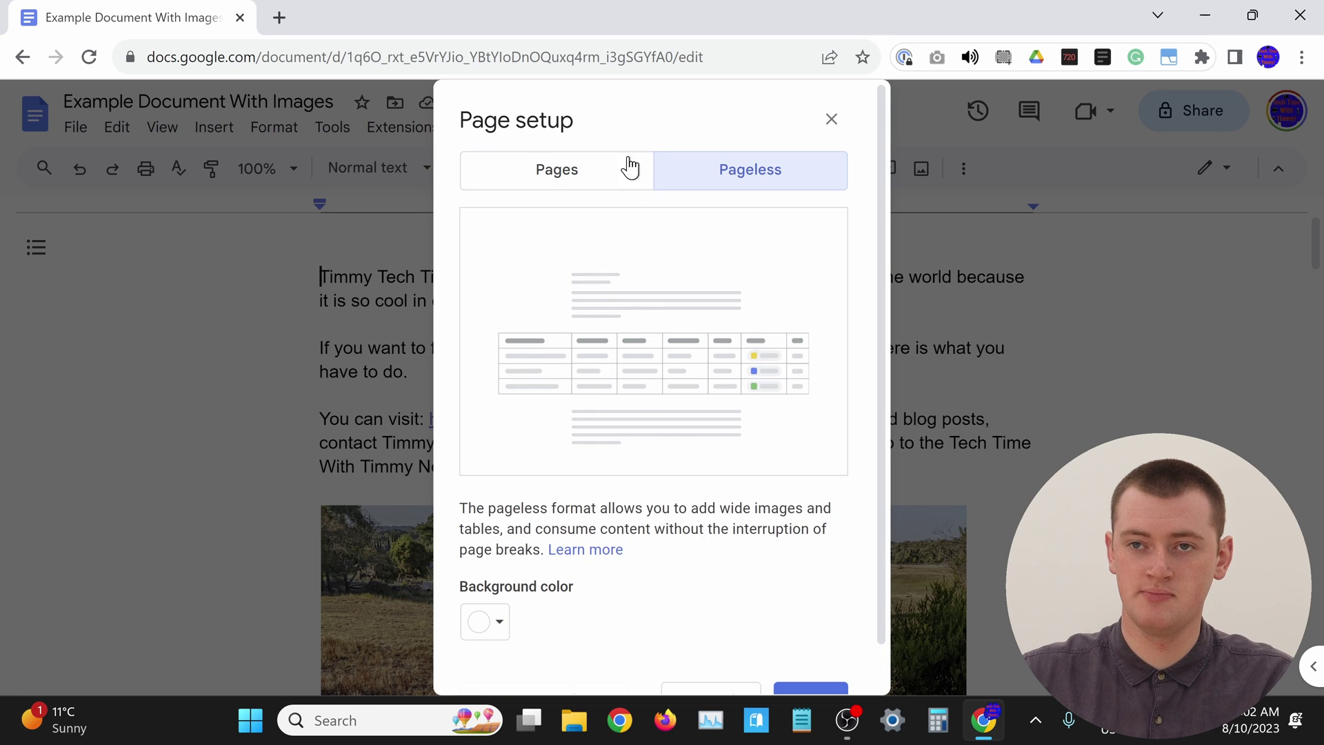
pyautogui.click(589, 184)
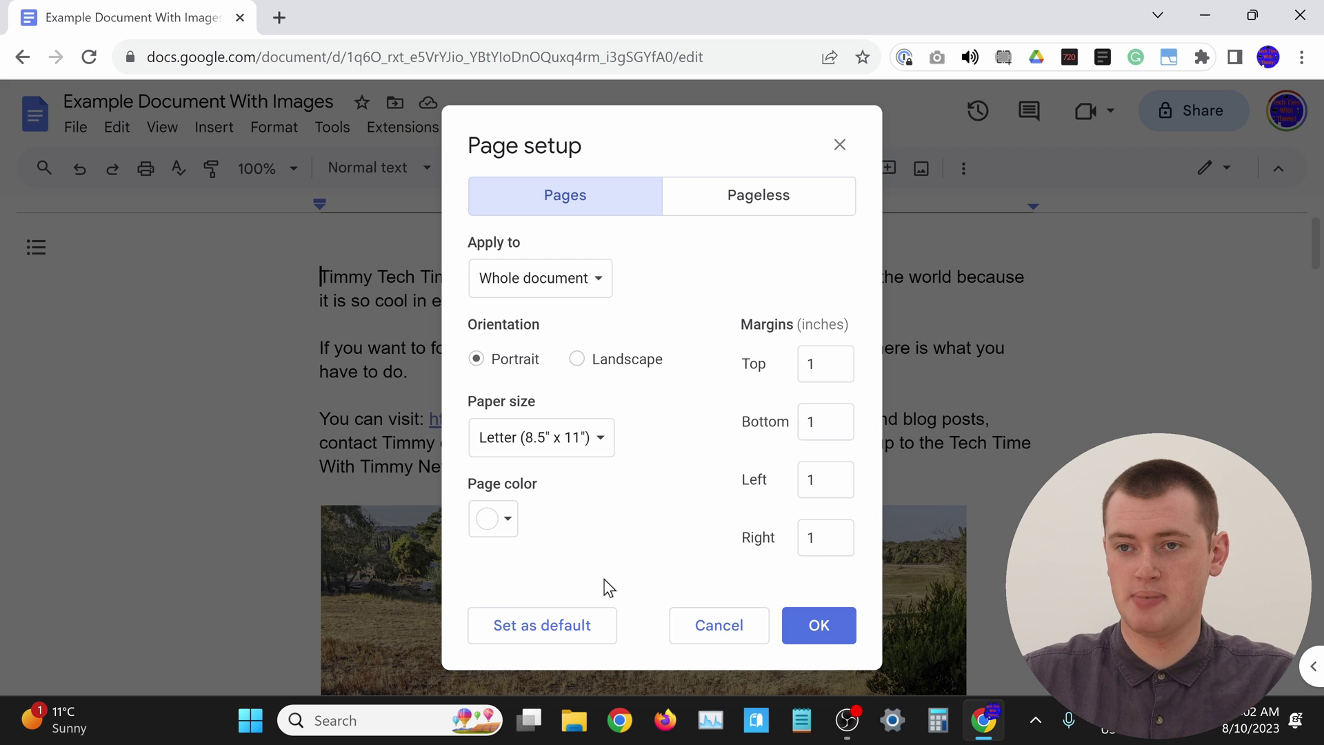
pyautogui.click(834, 626)
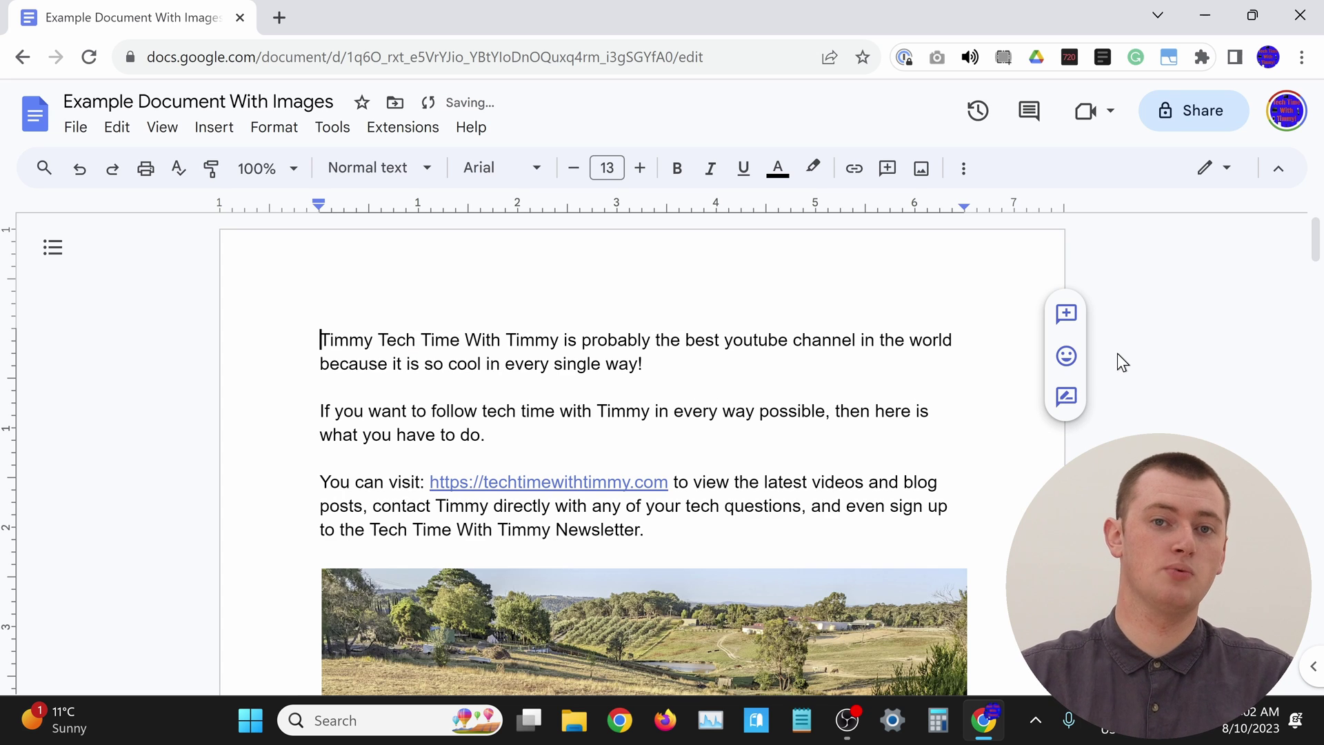
# Step: Scroll down to check the page breaks between the document's four Letter-size pages
pyautogui.scroll(-10, 1182, 337)
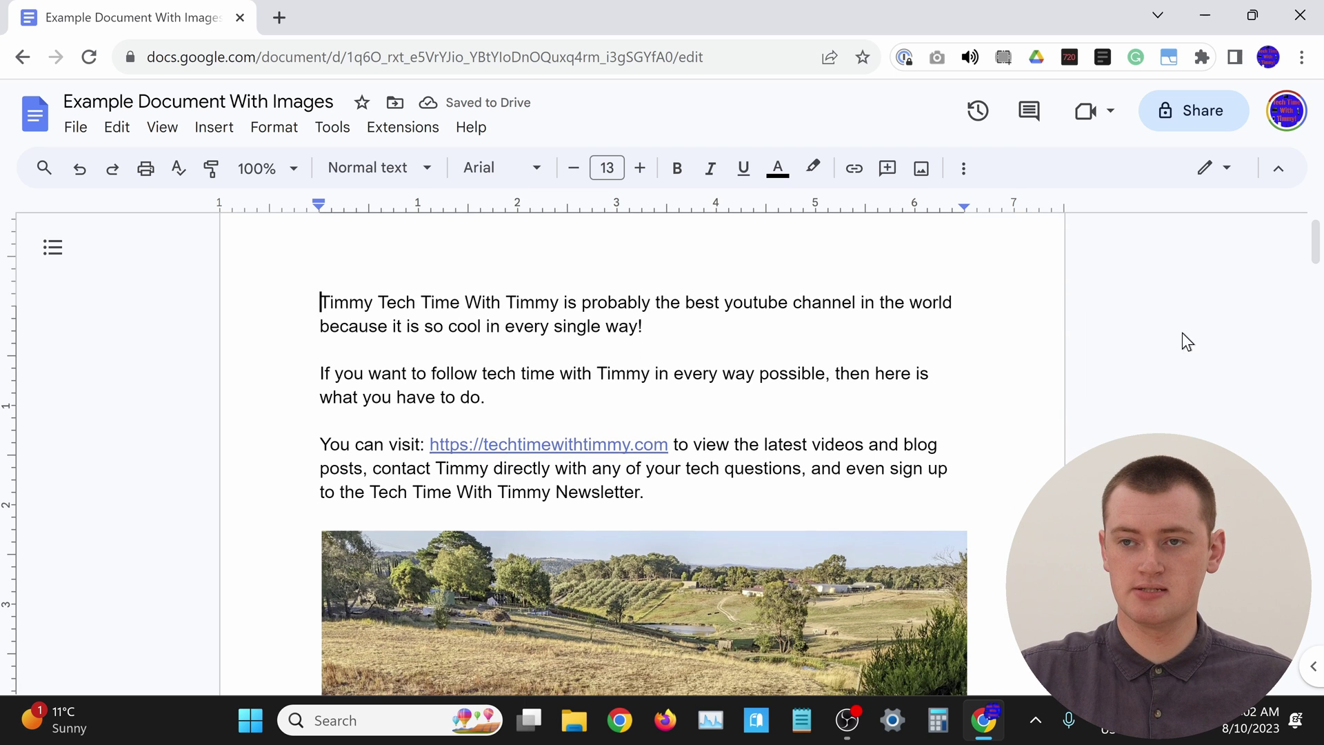
pyautogui.scroll(-3, 910, 469)
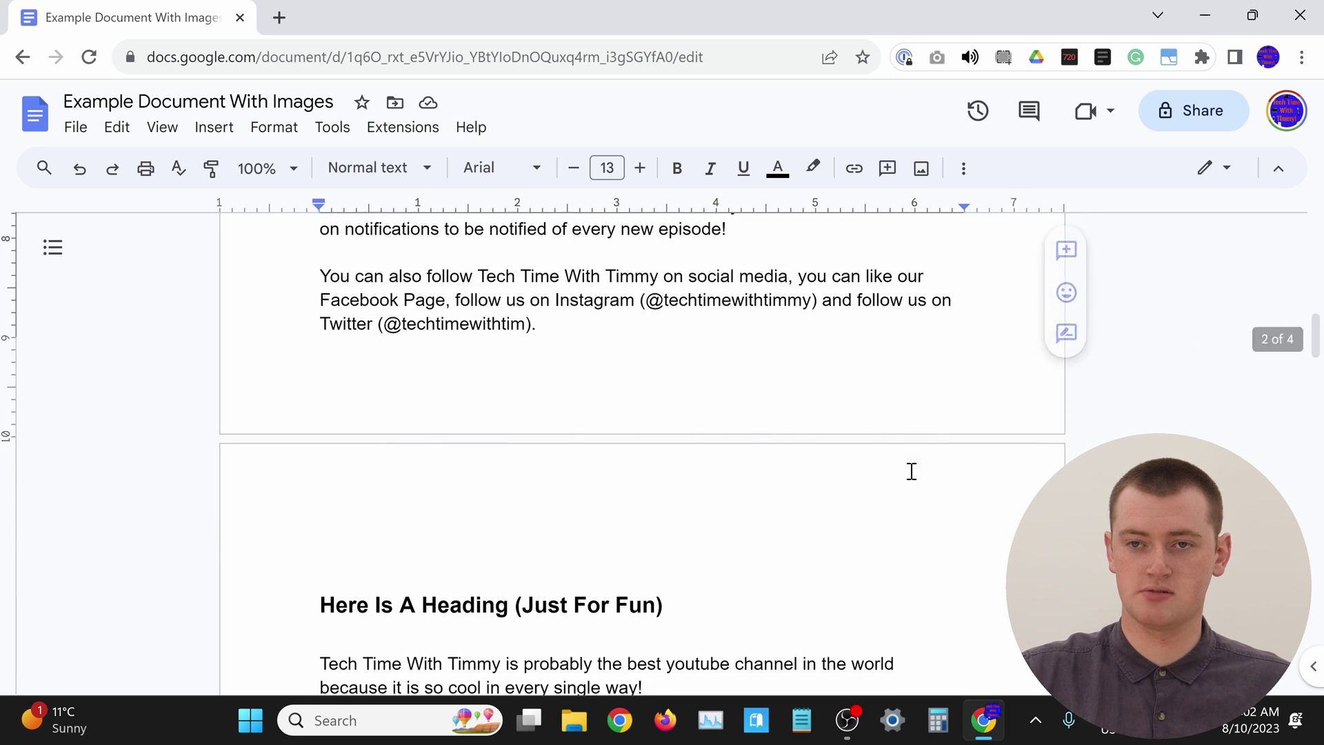